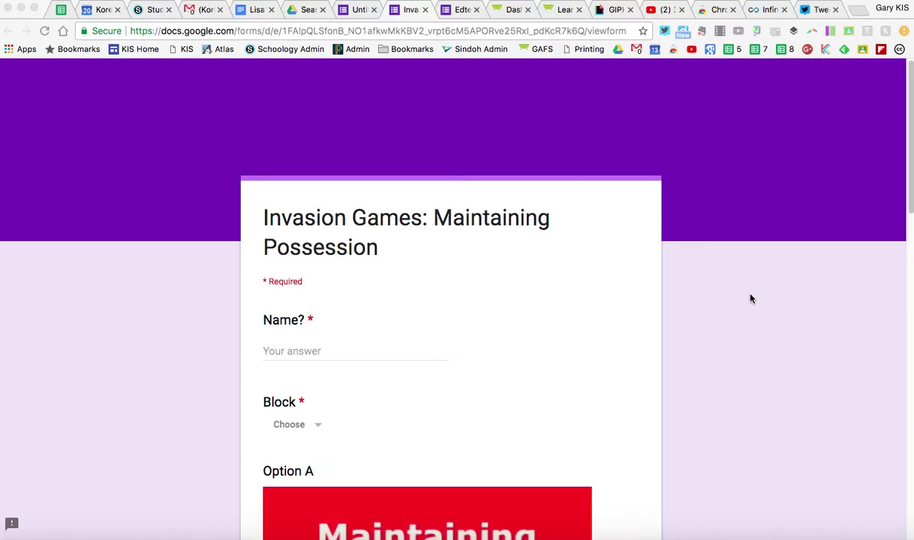
Scroll up and down through the current page to look over its content.
{"action": "scroll", "coordinate": [751, 298], "scroll_direction": "down", "scroll_amount": 3}
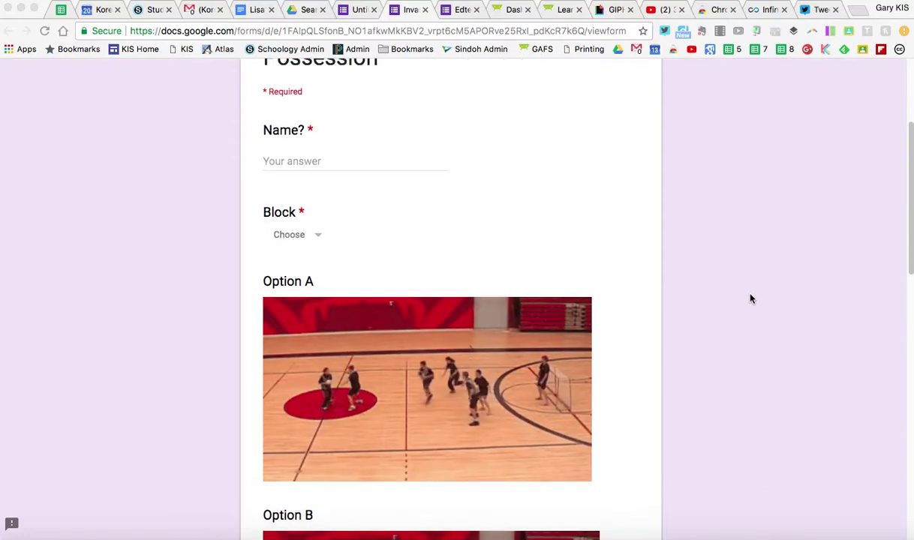
{"action": "scroll", "coordinate": [751, 299], "scroll_direction": "down", "scroll_amount": 1}
{"action": "scroll", "coordinate": [751, 299], "scroll_direction": "down", "scroll_amount": 1}
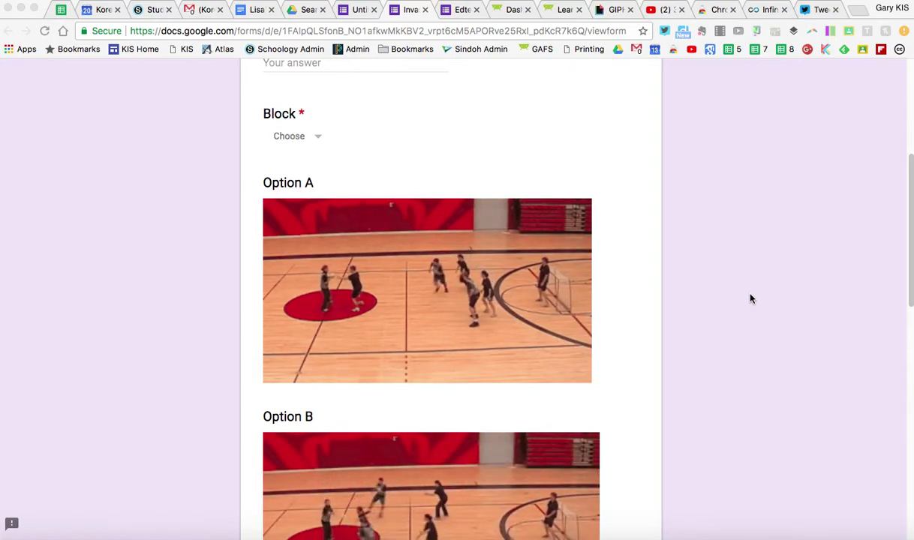
{"action": "scroll", "coordinate": [750, 299], "scroll_direction": "up", "scroll_amount": 6}
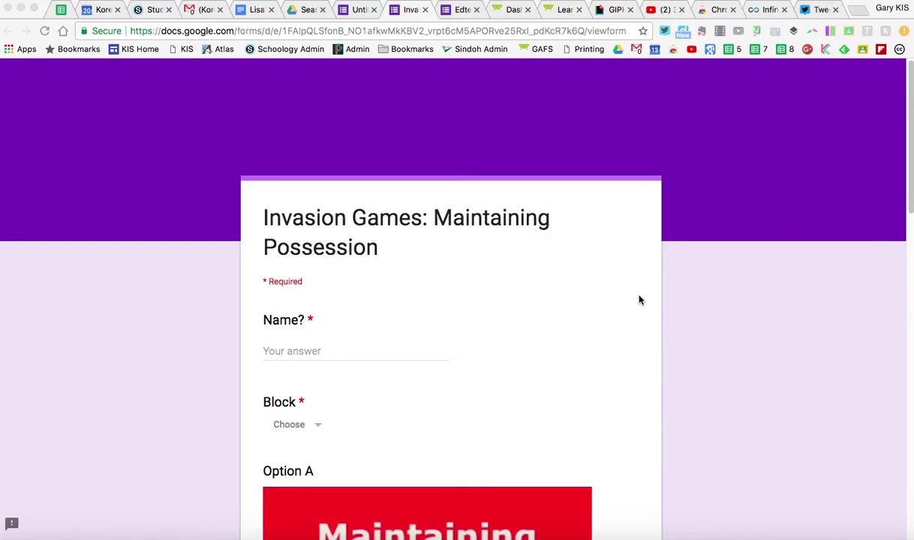
{"action": "scroll", "coordinate": [640, 301], "scroll_direction": "down", "scroll_amount": 3}
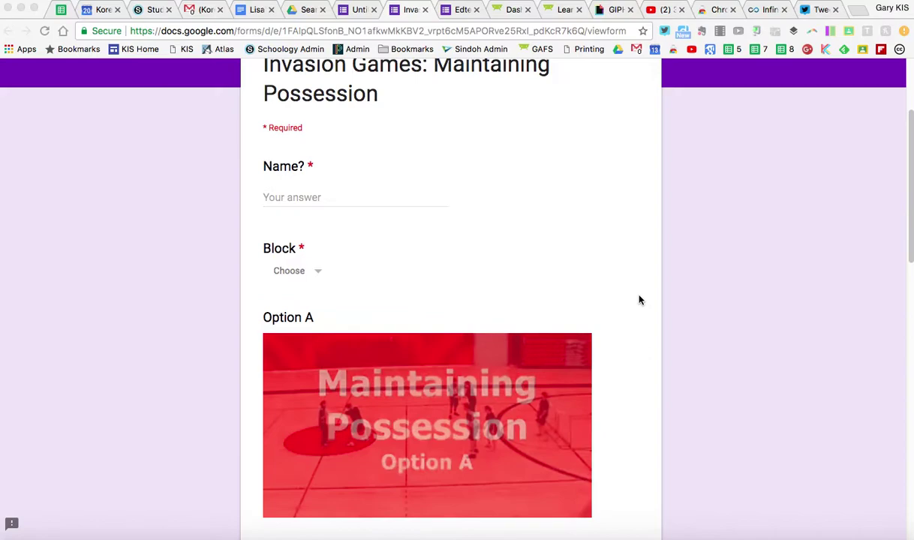
{"action": "scroll", "coordinate": [639, 301], "scroll_direction": "down", "scroll_amount": 4}
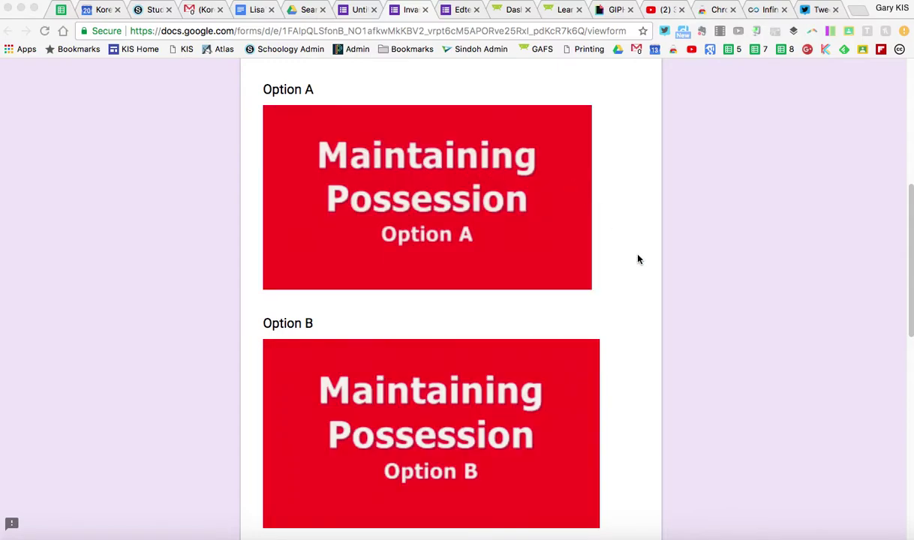
{"action": "scroll", "coordinate": [638, 259], "scroll_direction": "down", "scroll_amount": 3}
{"action": "scroll", "coordinate": [638, 259], "scroll_direction": "down", "scroll_amount": 1}
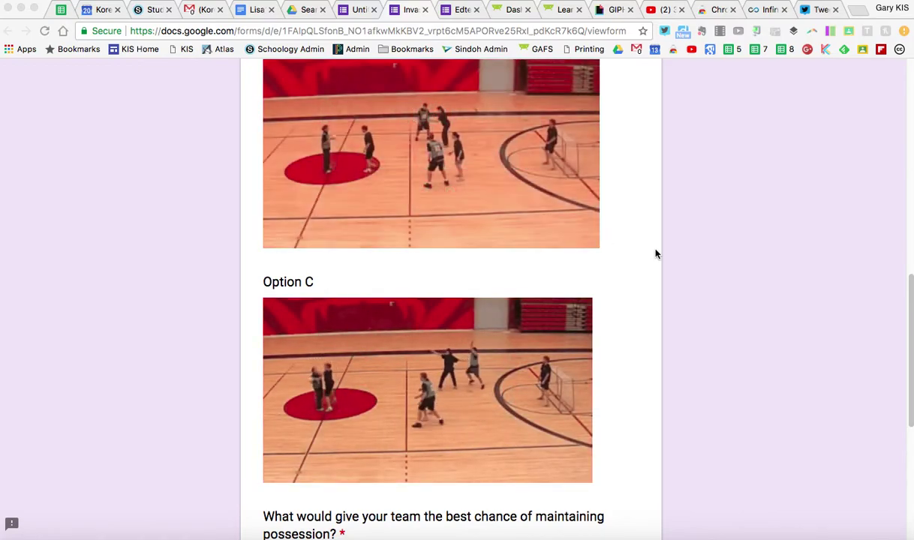
{"action": "scroll", "coordinate": [655, 254], "scroll_direction": "up", "scroll_amount": 2}
{"action": "scroll", "coordinate": [655, 254], "scroll_direction": "up", "scroll_amount": 5}
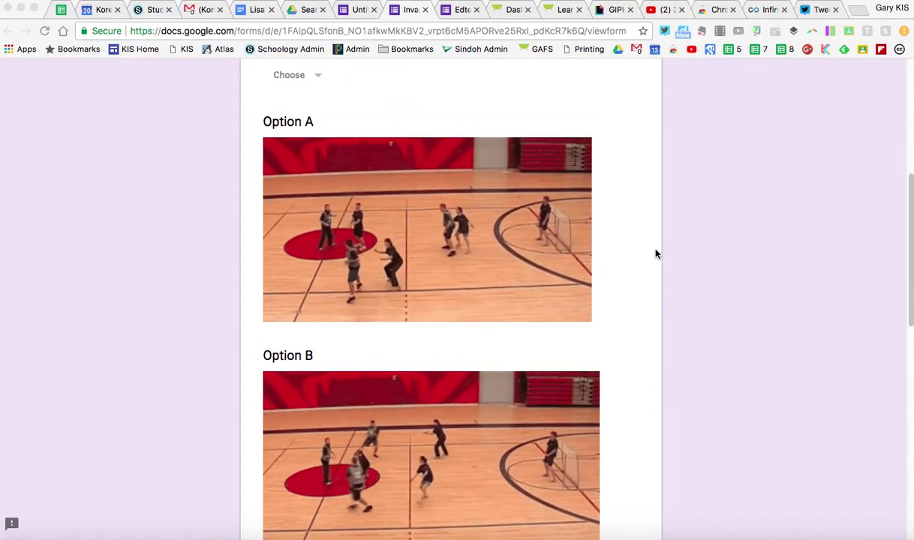
{"action": "scroll", "coordinate": [655, 254], "scroll_direction": "up", "scroll_amount": 5}
{"action": "scroll", "coordinate": [655, 254], "scroll_direction": "down", "scroll_amount": 8}
{"action": "scroll", "coordinate": [655, 254], "scroll_direction": "down", "scroll_amount": 10}
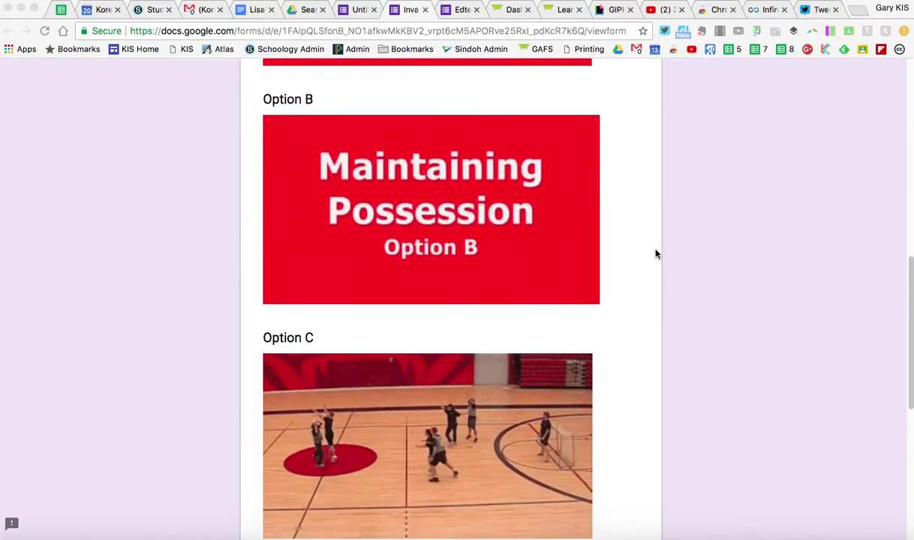
{"action": "scroll", "coordinate": [655, 253], "scroll_direction": "up", "scroll_amount": 12}
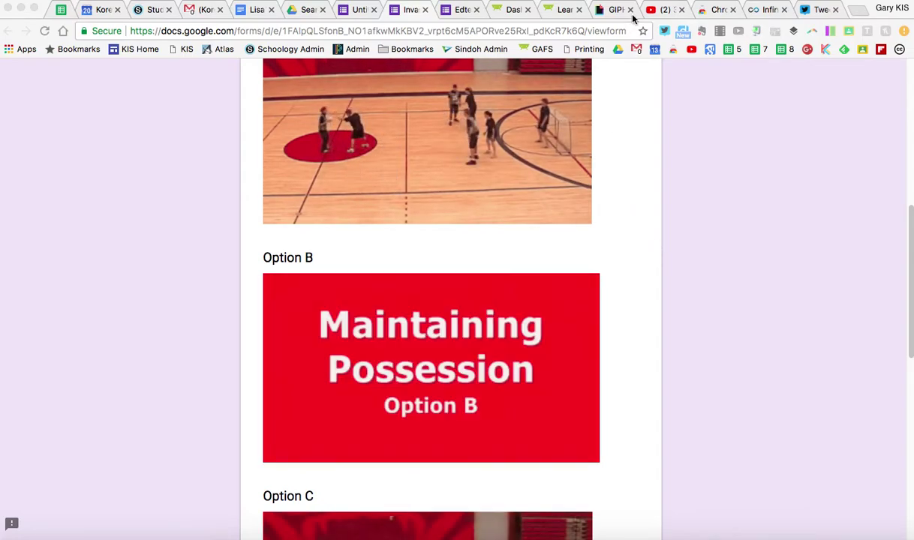
Pause the '38. Paramecium' YouTube video at 1:50 and select its URL.
{"action": "left_click", "coordinate": [659, 9]}
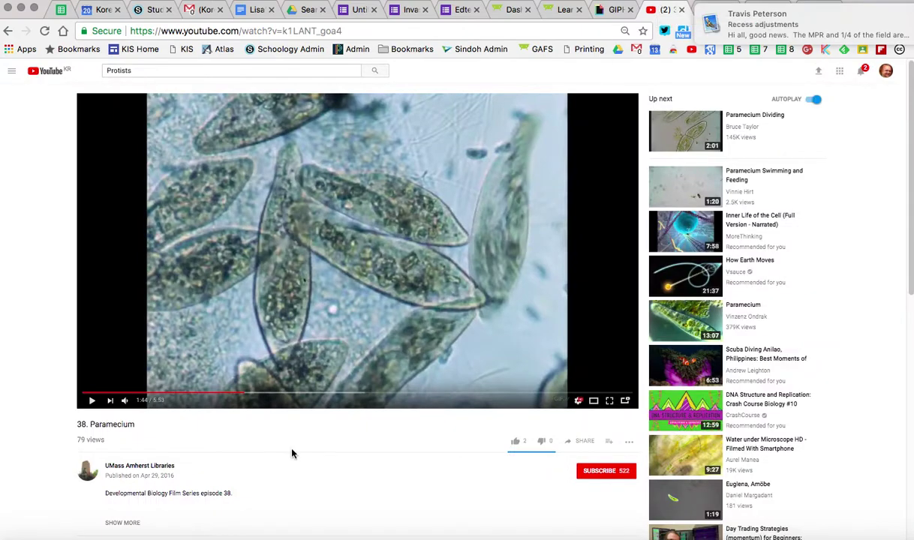
{"action": "left_click", "coordinate": [90, 402]}
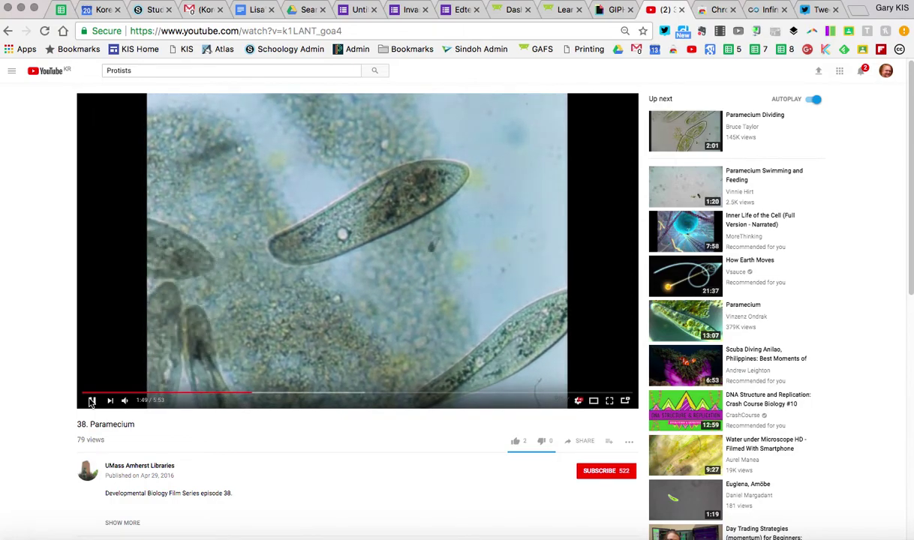
{"action": "left_click", "coordinate": [90, 401]}
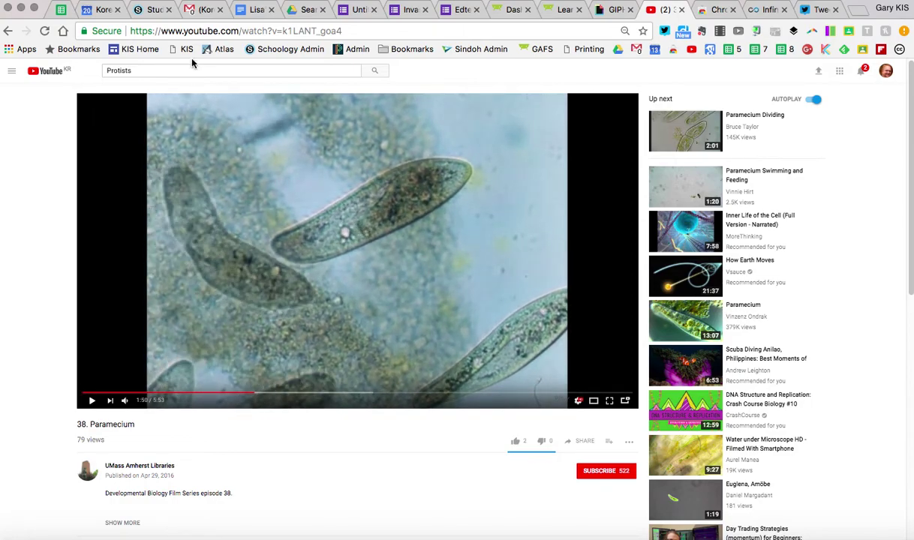
{"action": "left_click", "coordinate": [250, 32]}
{"action": "key", "text": "super+c"}
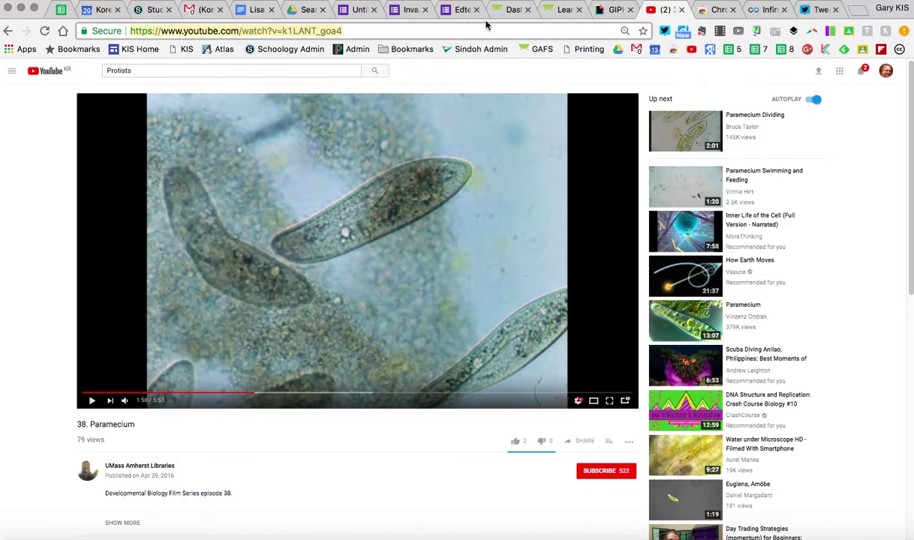
Paste the Paramecium YouTube URL into Giphy's GIF Maker to load the video.
{"action": "left_click", "coordinate": [600, 9]}
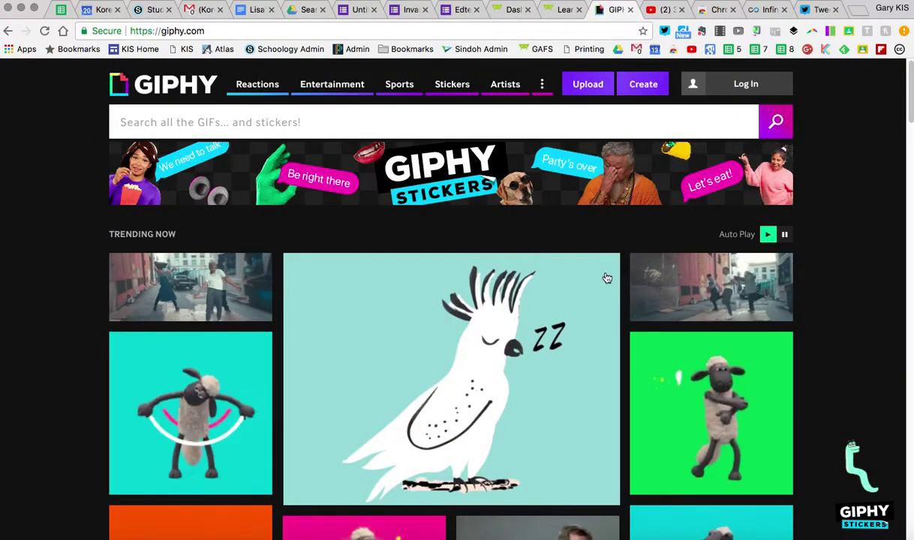
{"action": "left_click", "coordinate": [641, 86]}
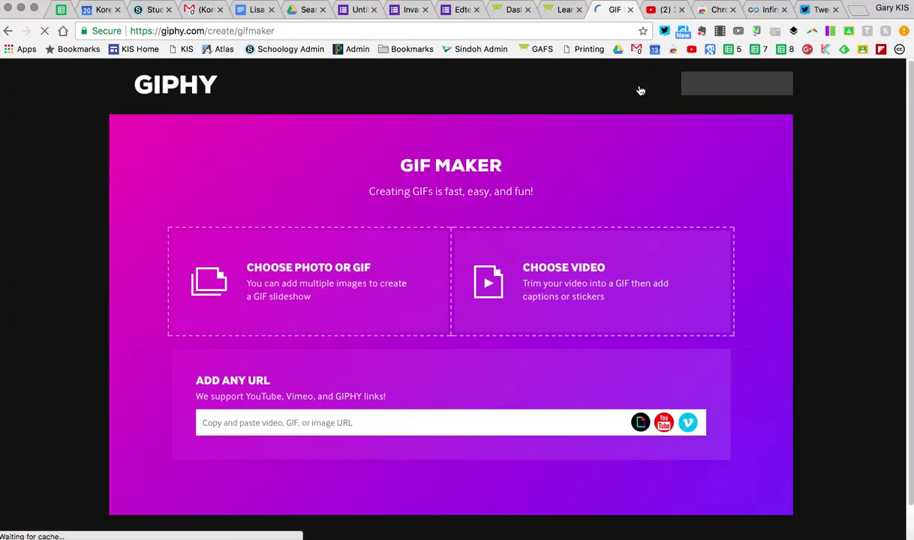
{"action": "left_click", "coordinate": [317, 422]}
{"action": "key", "text": "super+v"}
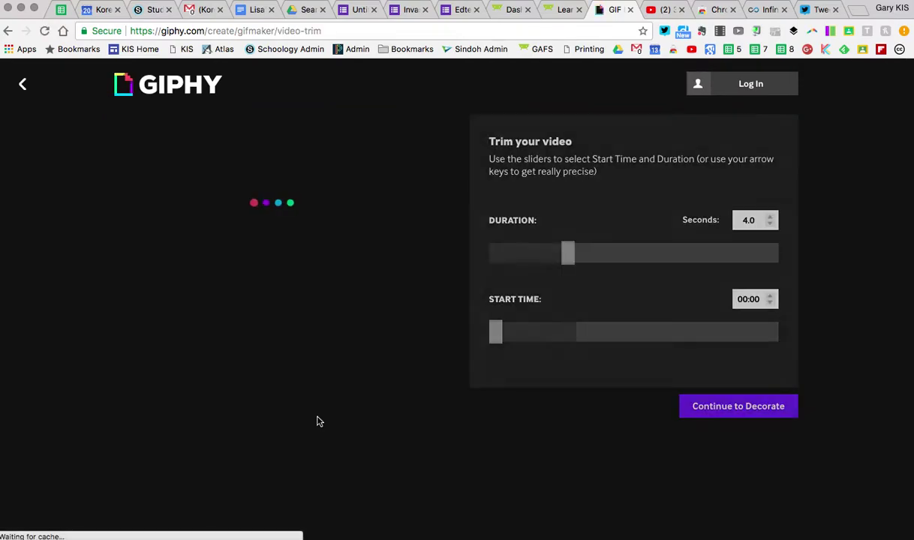
Trim the GIF to start at 01:43 with a 4.0-second duration, then continue to Decorate.
{"action": "left_click", "coordinate": [664, 13]}
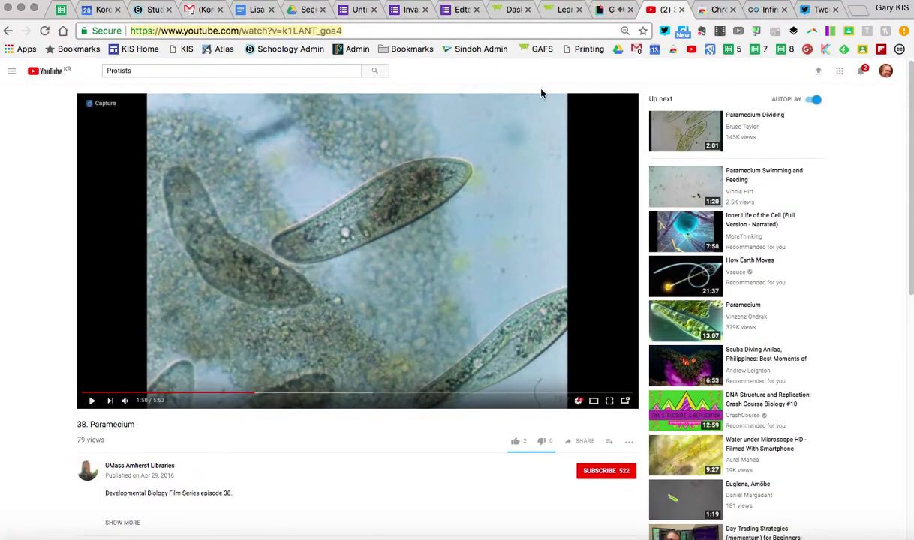
{"action": "left_click", "coordinate": [620, 6]}
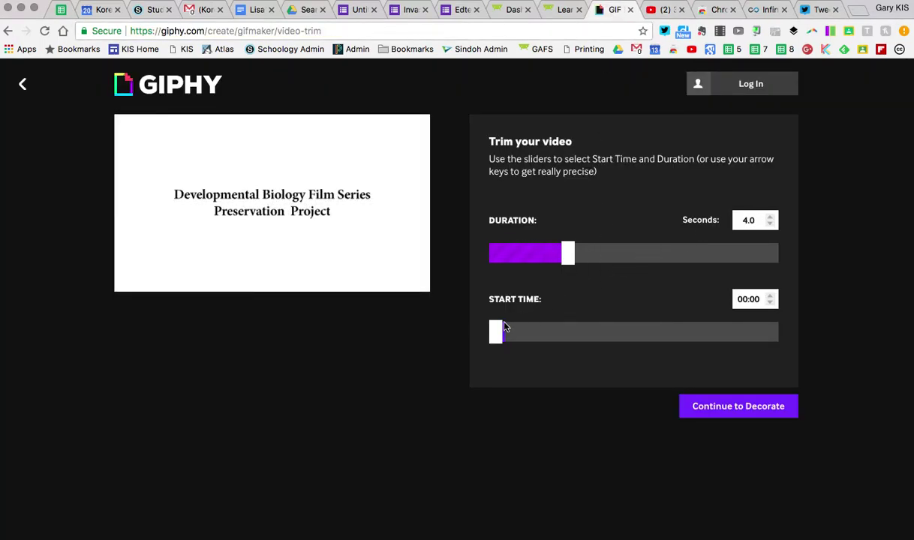
{"action": "left_click_drag", "start_coordinate": [518, 334], "coordinate": [573, 342]}
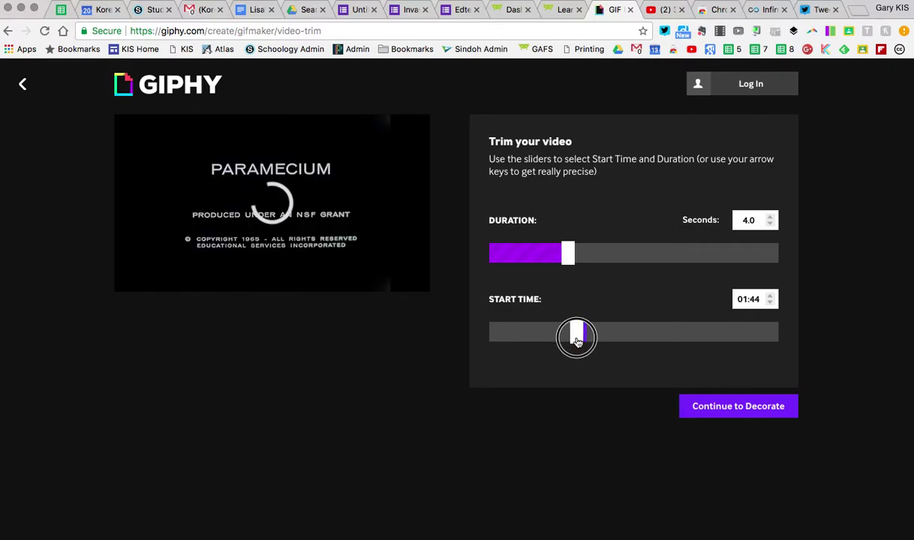
{"action": "left_click_drag", "start_coordinate": [576, 341], "coordinate": [577, 339]}
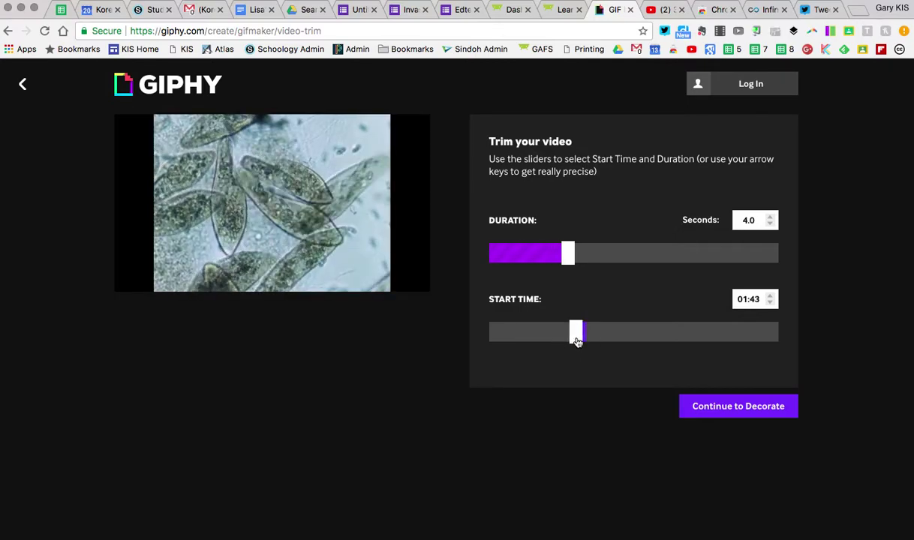
{"action": "left_click", "coordinate": [740, 412]}
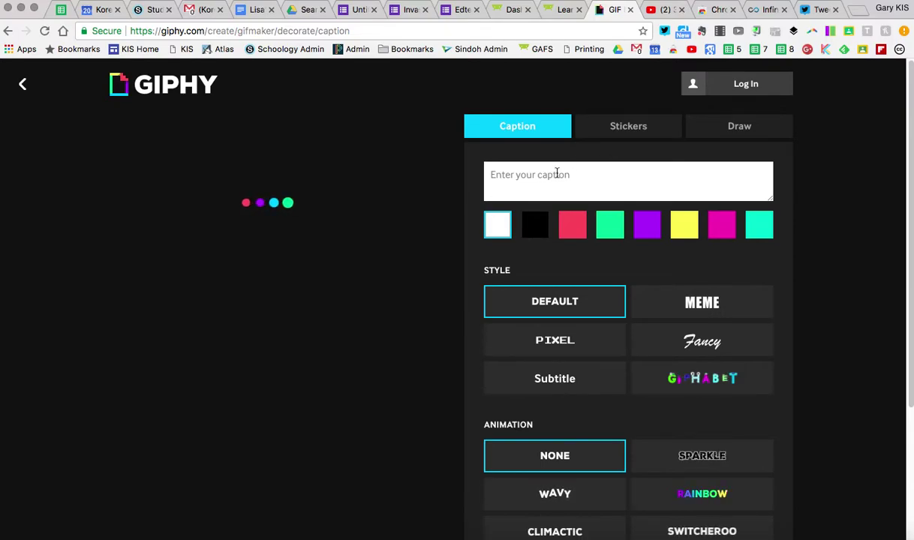
Leave the caption blank and continue to Giphy's upload details step.
{"action": "scroll", "coordinate": [840, 267], "scroll_direction": "down", "scroll_amount": 5}
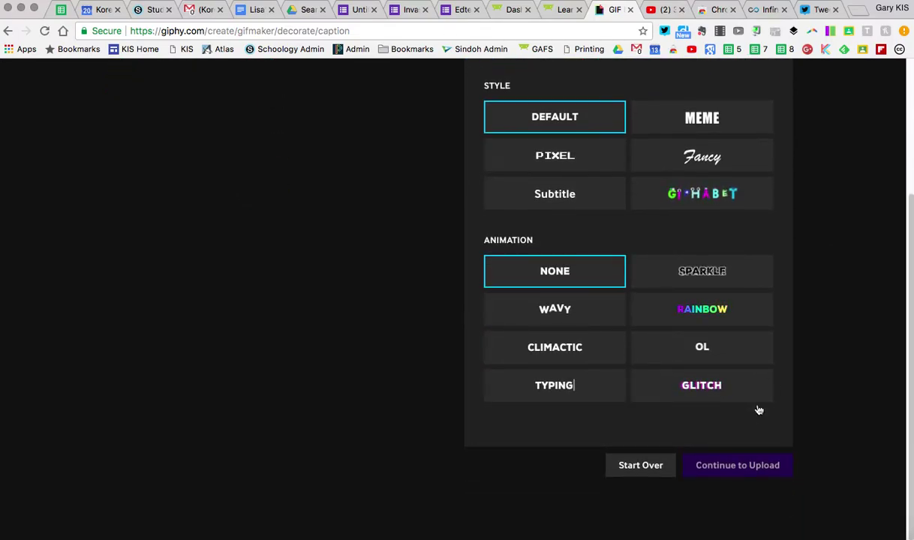
{"action": "scroll", "coordinate": [829, 341], "scroll_direction": "up", "scroll_amount": 5}
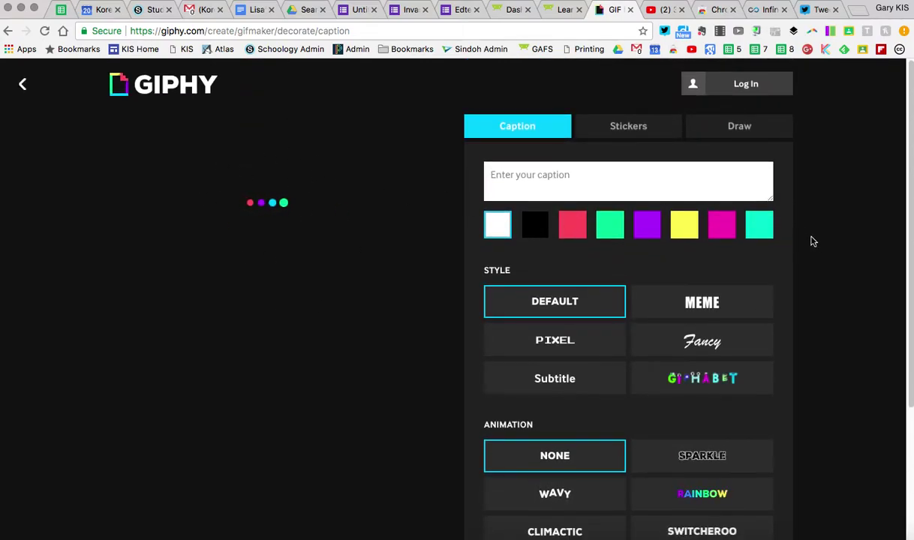
{"action": "scroll", "coordinate": [821, 243], "scroll_direction": "down", "scroll_amount": 2}
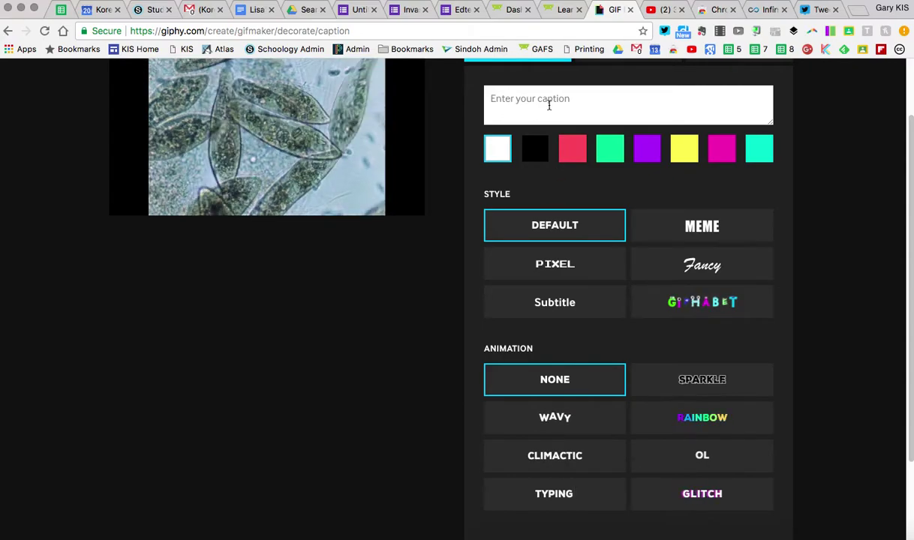
{"action": "scroll", "coordinate": [839, 199], "scroll_direction": "down", "scroll_amount": 3}
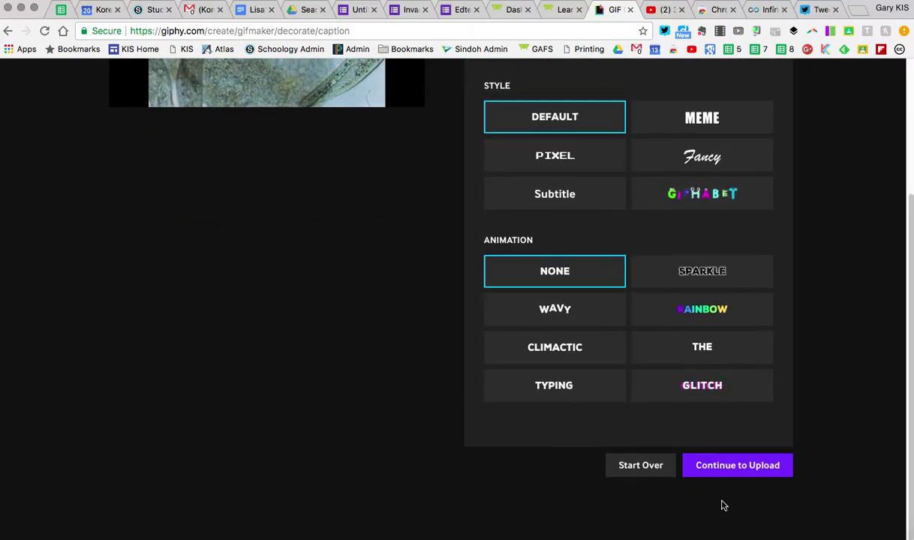
{"action": "left_click", "coordinate": [739, 466]}
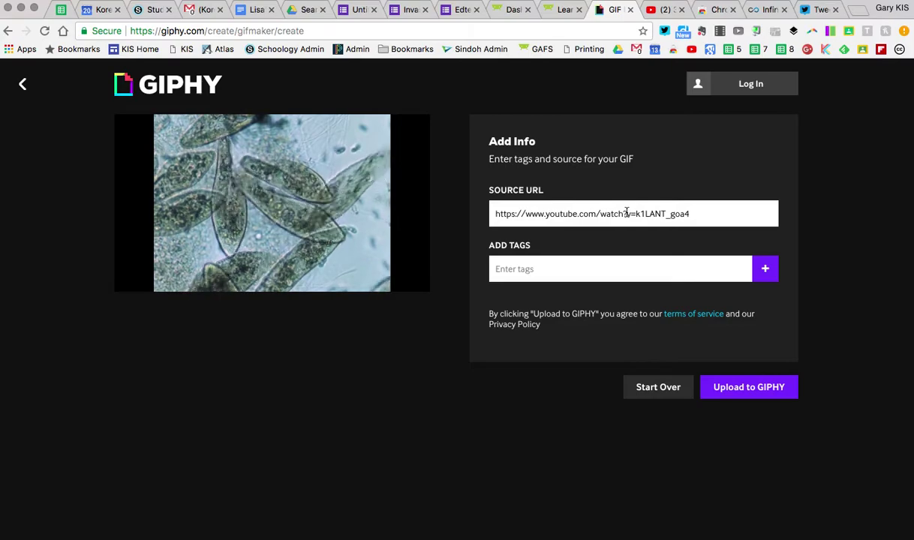
Upload the paramecium GIF to Giphy, copy its direct GIF link, and return to the Untitled form.
{"action": "left_click", "coordinate": [747, 389]}
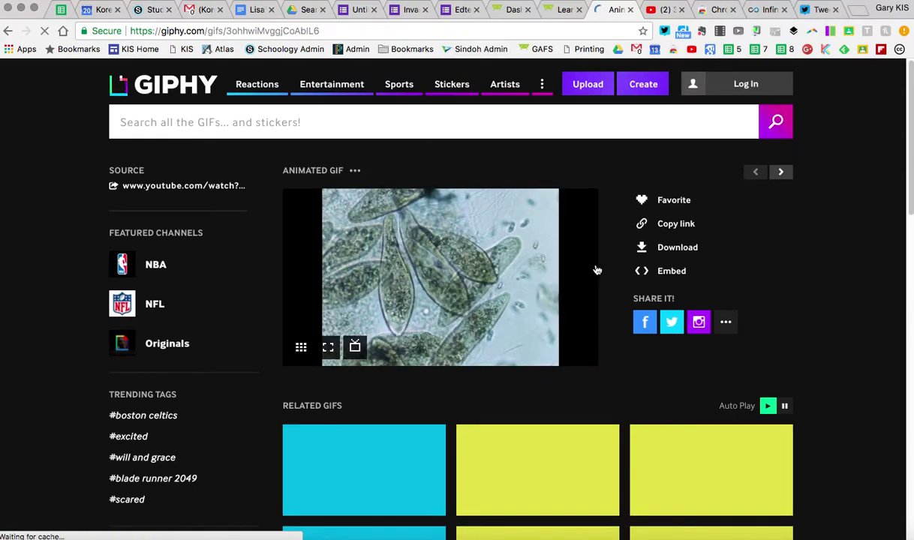
{"action": "left_click", "coordinate": [673, 226]}
{"action": "left_click", "coordinate": [494, 272]}
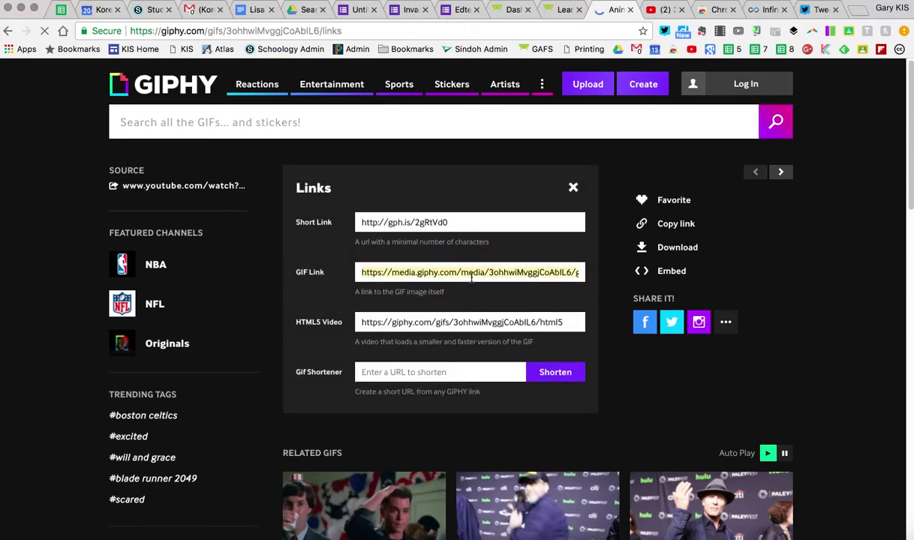
{"action": "left_click", "coordinate": [356, 15]}
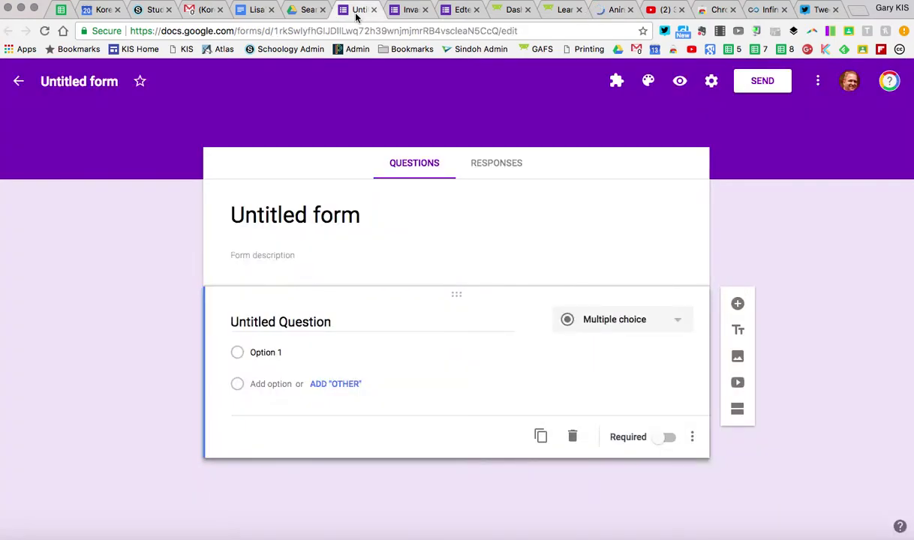
Try inserting the GIF link as a video by URL, then switch to adding an image.
{"action": "left_click", "coordinate": [738, 384]}
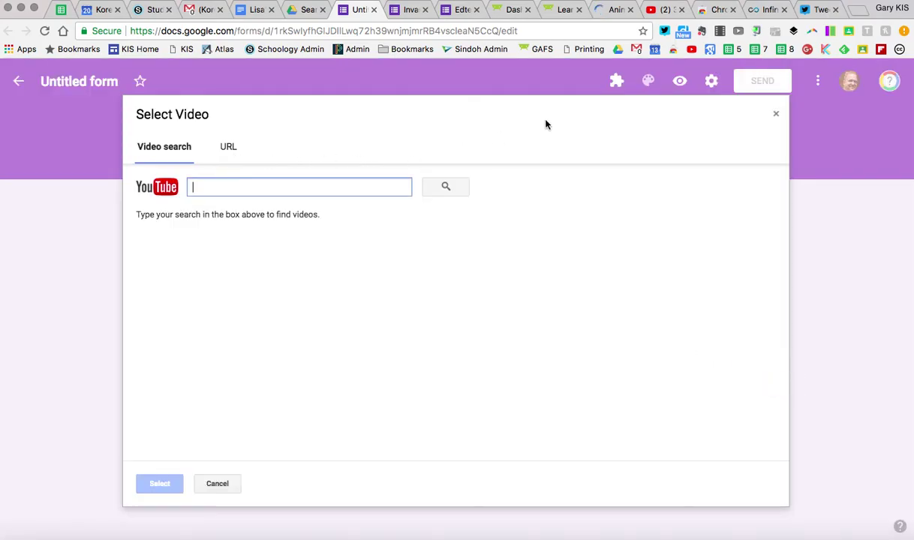
{"action": "left_click", "coordinate": [228, 148]}
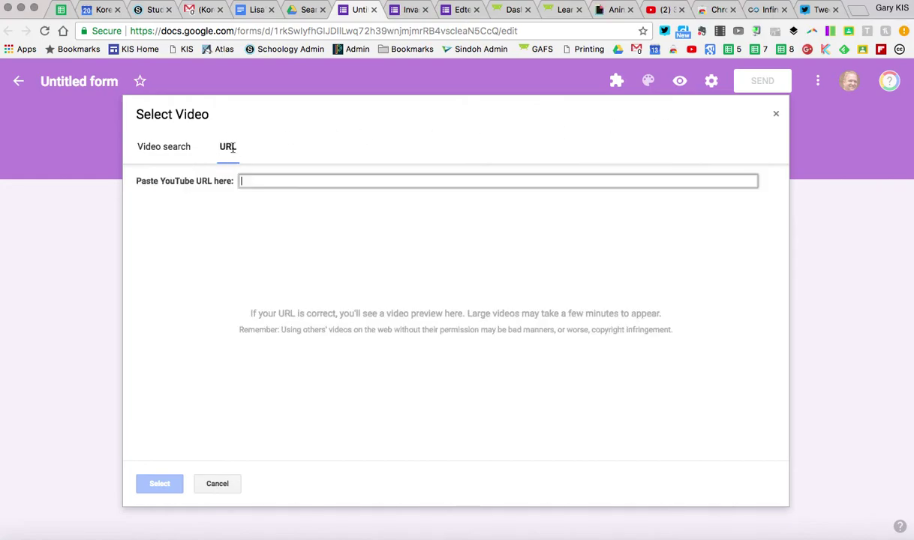
{"action": "key", "text": "super+v"}
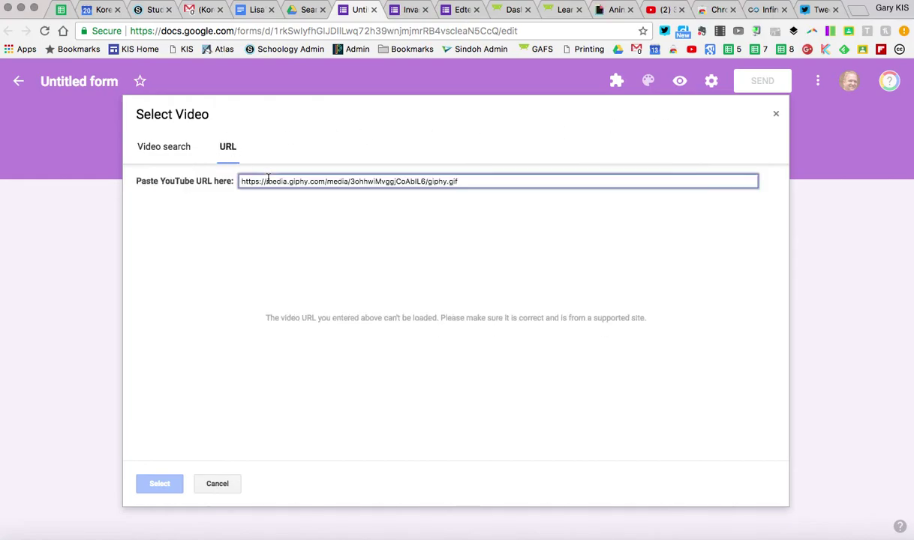
{"action": "left_click", "coordinate": [774, 117]}
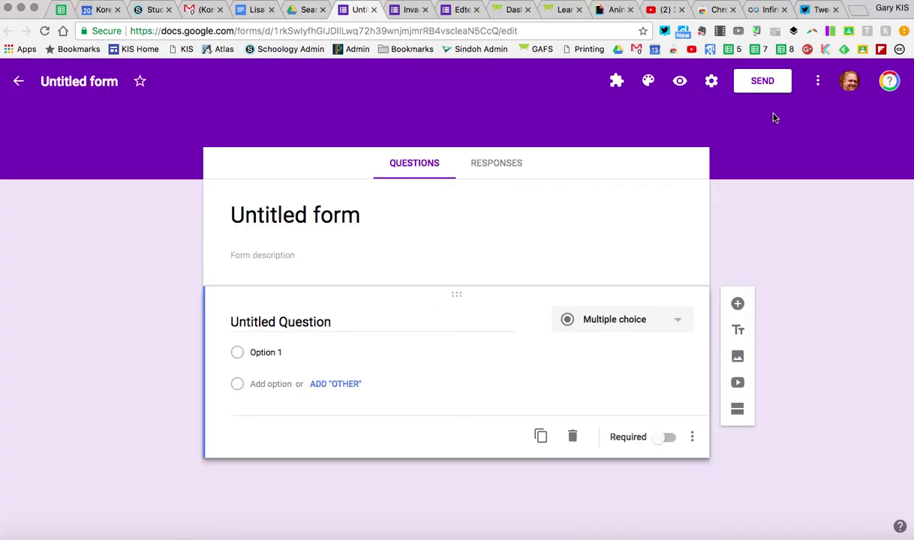
{"action": "left_click", "coordinate": [738, 358]}
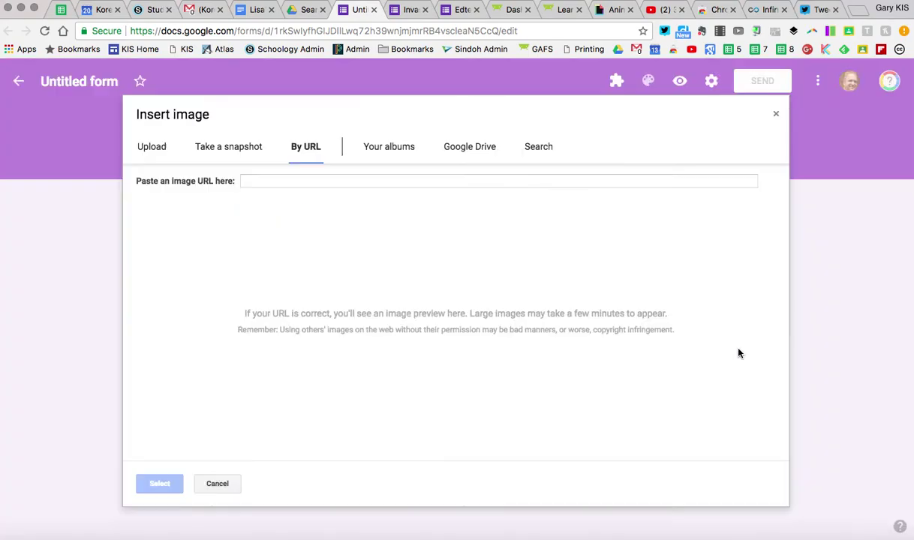
Paste the Giphy GIF link as the image URL and insert the previewed paramecium GIF.
{"action": "left_click", "coordinate": [305, 180]}
{"action": "key", "text": "super+v"}
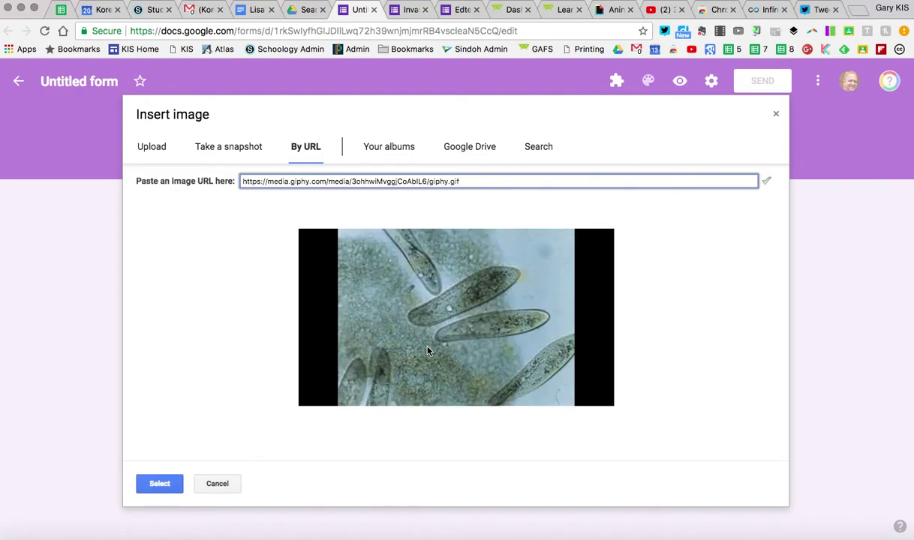
{"action": "left_click", "coordinate": [153, 482]}
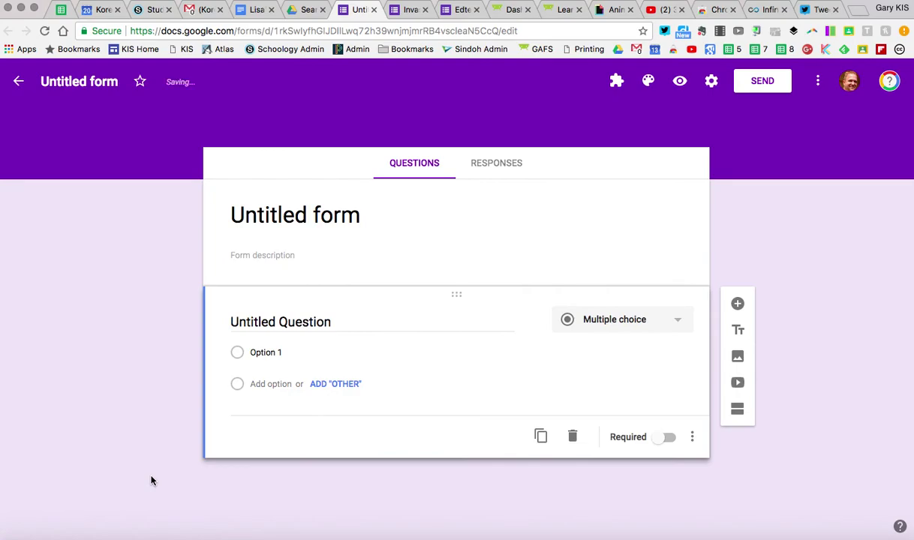